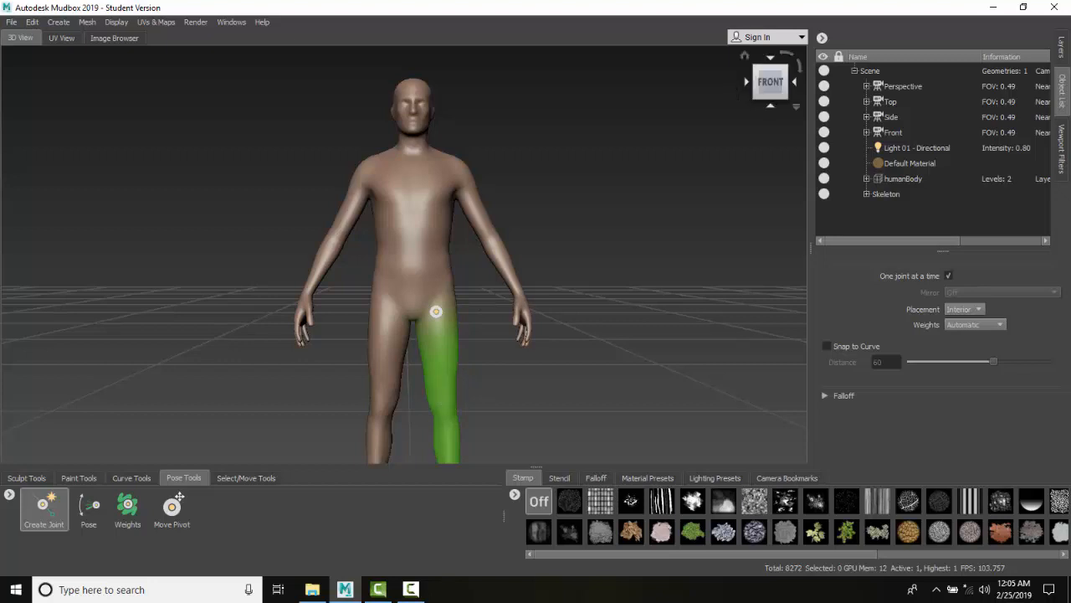
Step: Rotate the hip joint with the Pose tool to lift the leg forward, viewed from the right side
click(794, 82)
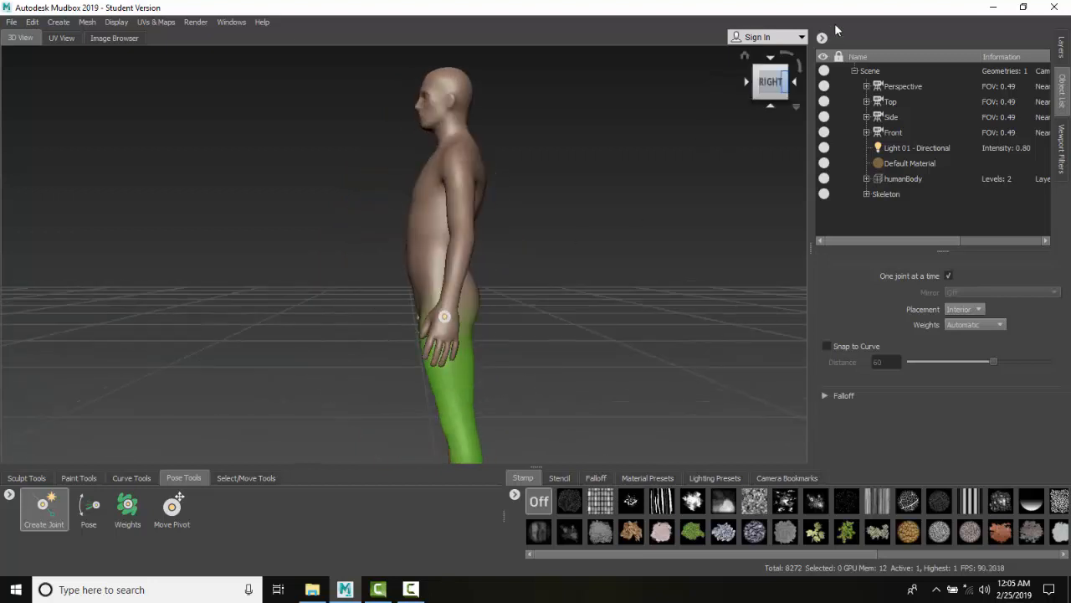
click(93, 513)
drag(444, 400, 359, 330)
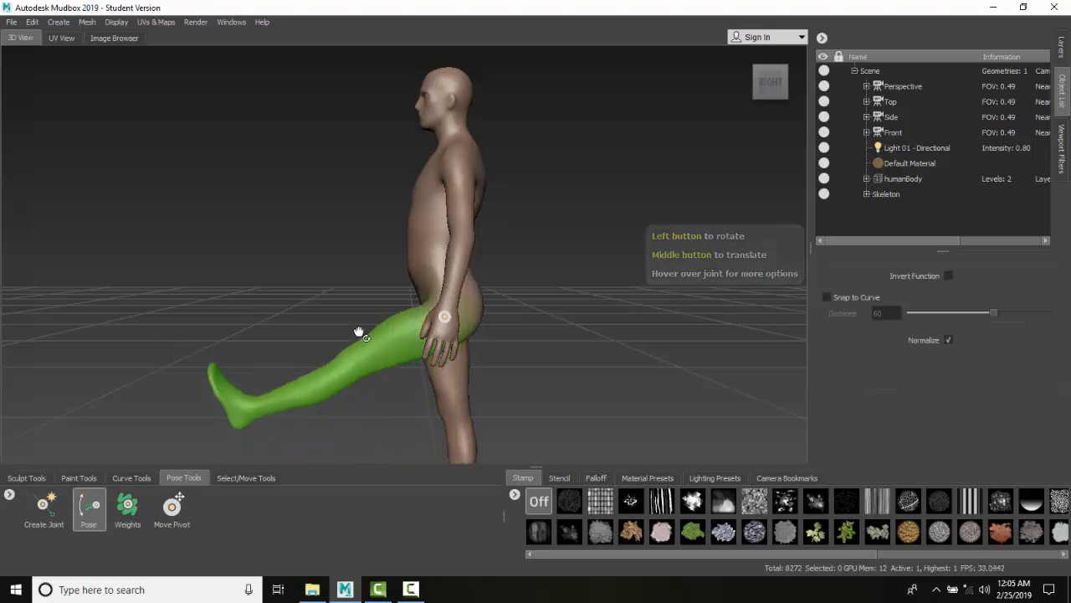
scroll(438, 352, up, 5)
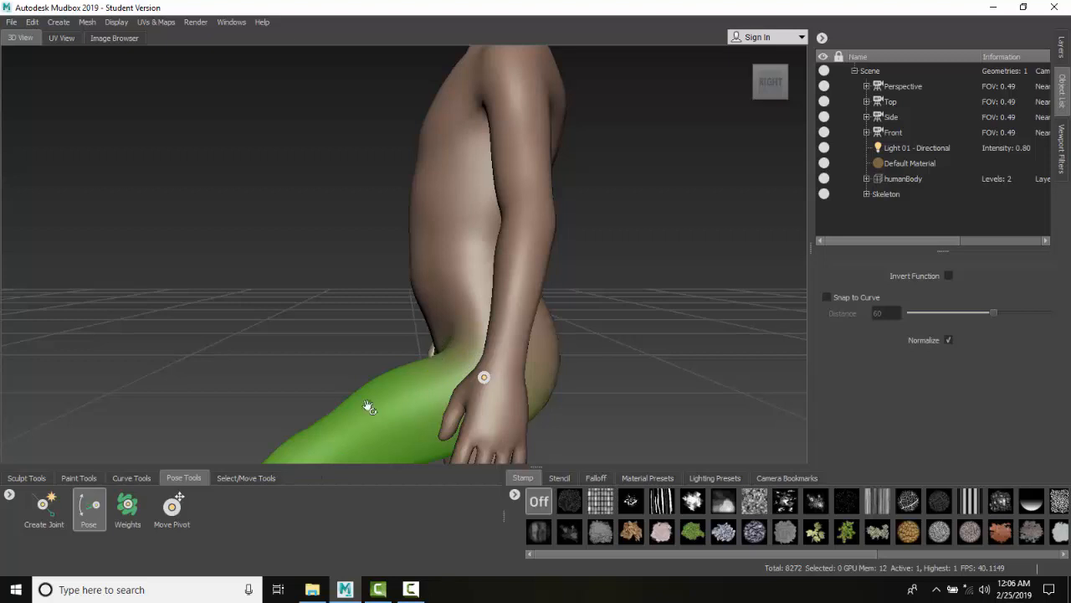
Step: Switch to the Weights brush and set its size to 2.30 and strength to 4.50
click(129, 513)
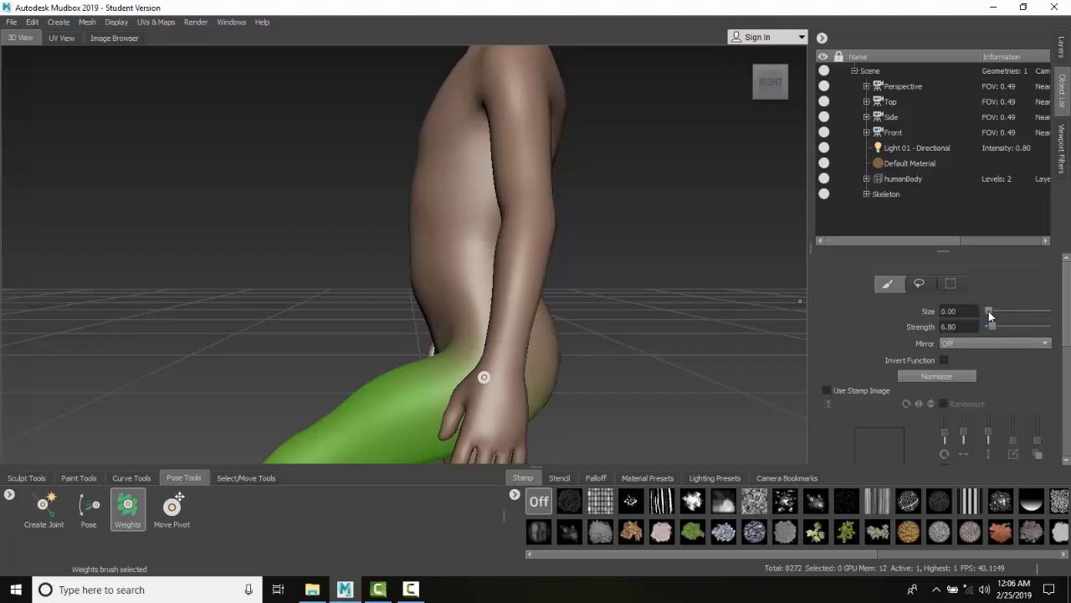
drag(988, 311, 991, 311)
drag(991, 324, 989, 323)
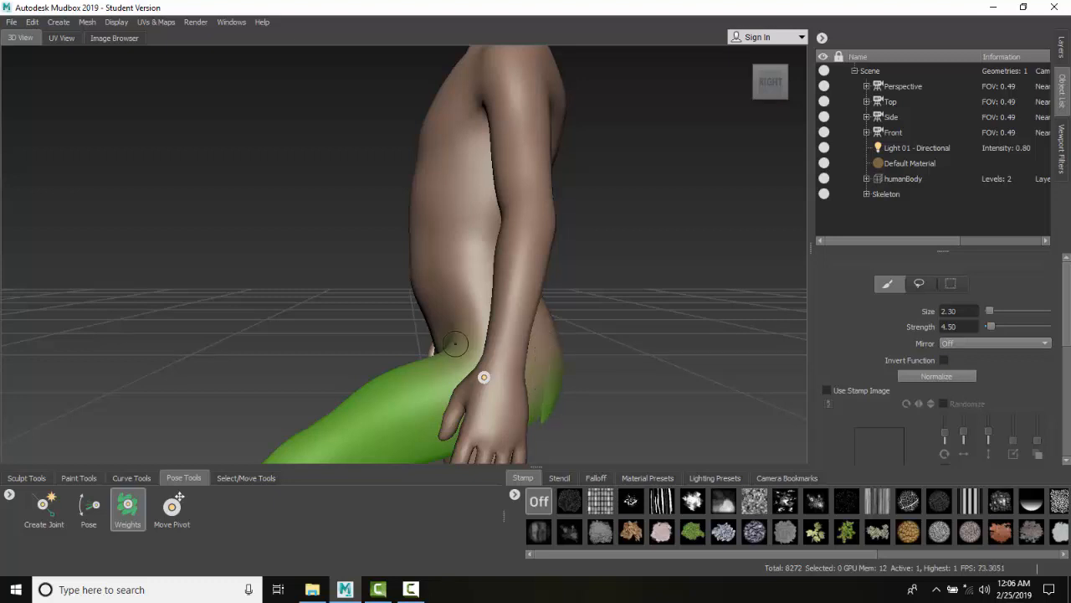
Step: Paint joint weights over the buttock and upper thigh around the hip joint
click(785, 72)
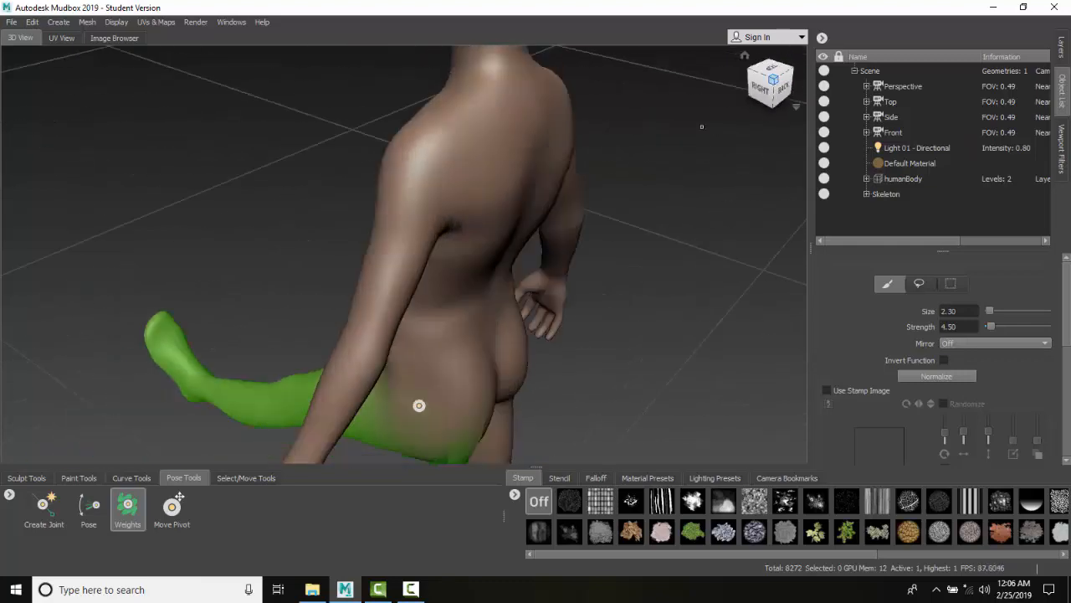
scroll(402, 377, down, 3)
scroll(402, 376, up, 4)
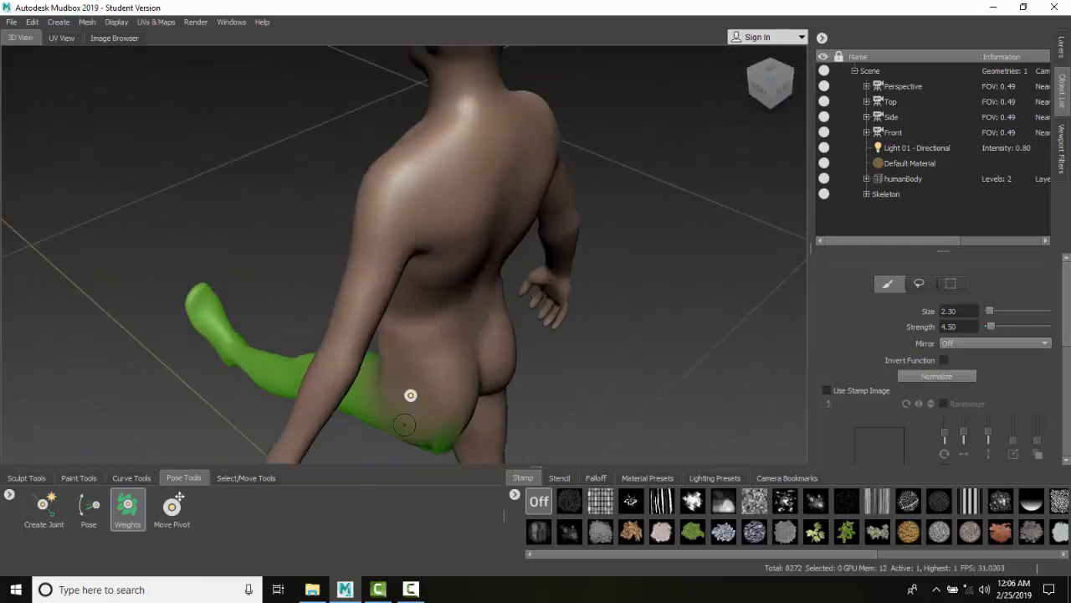
alt+drag(416, 403, 430, 299)
alt+drag(435, 193, 435, 189)
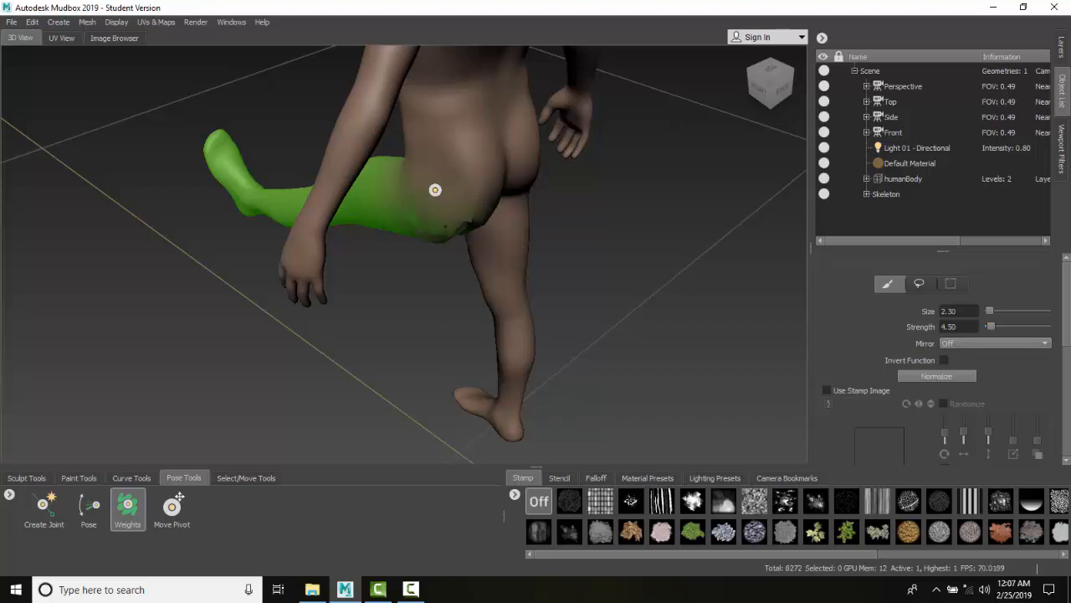
alt+right_drag(441, 224, 530, 187)
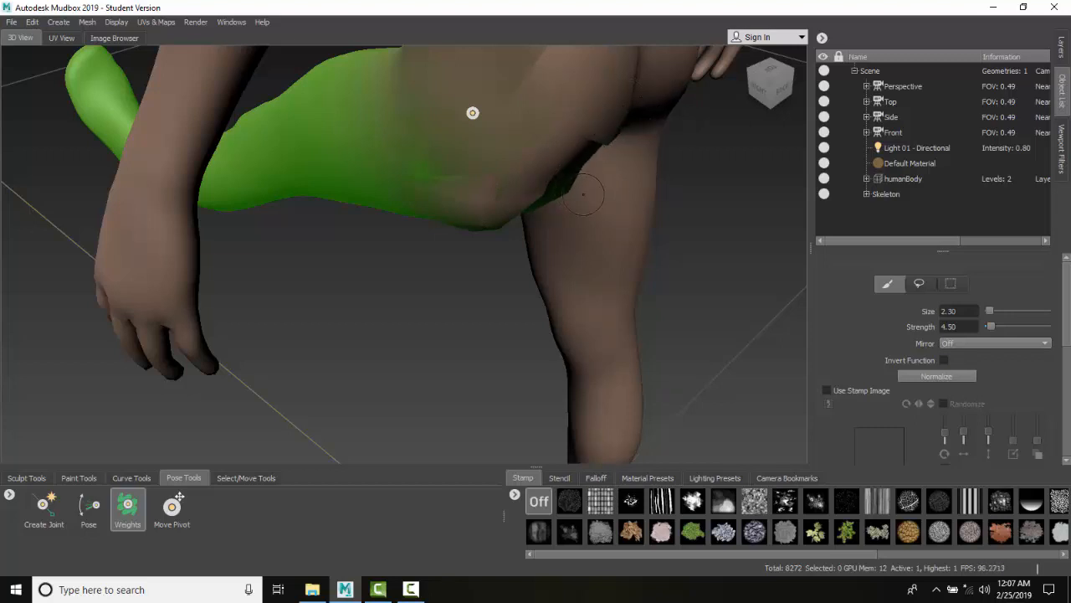
Step: Paint weights on the back of the thigh below the buttock from the back view
click(775, 91)
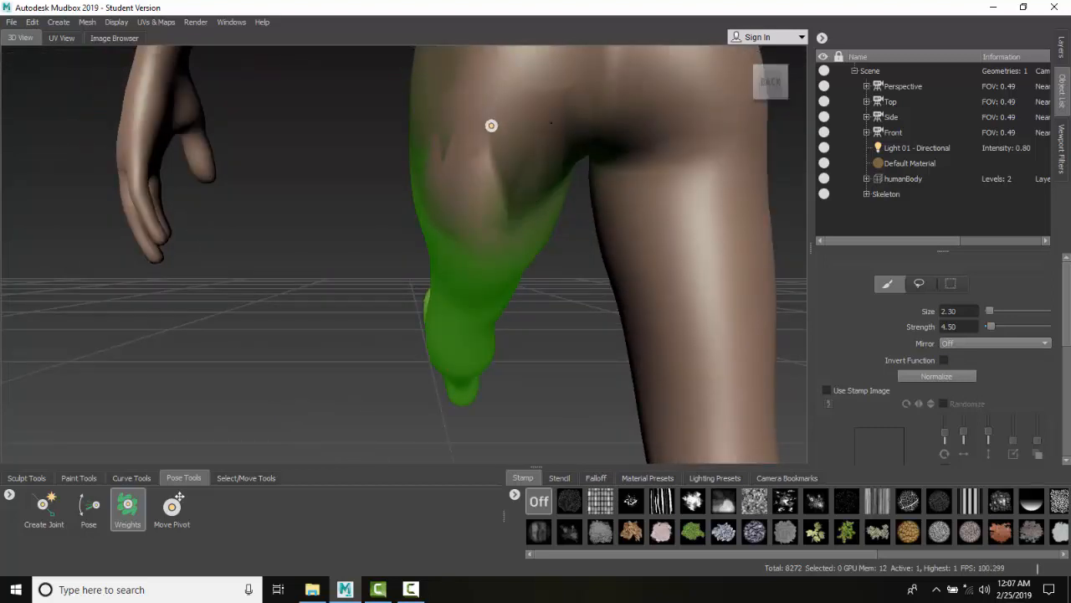
drag(508, 199, 523, 129)
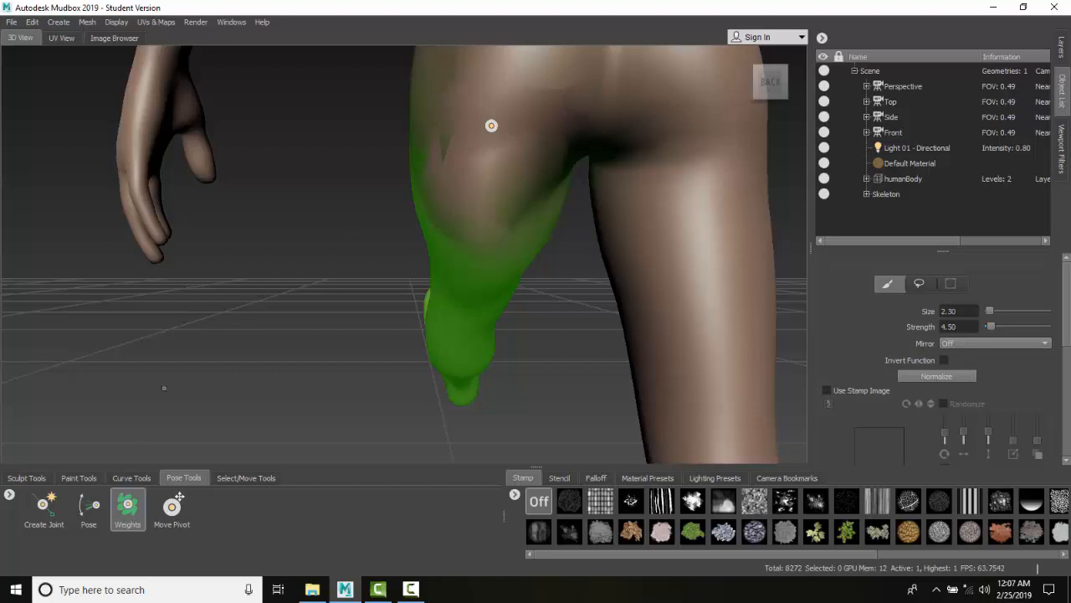
click(747, 81)
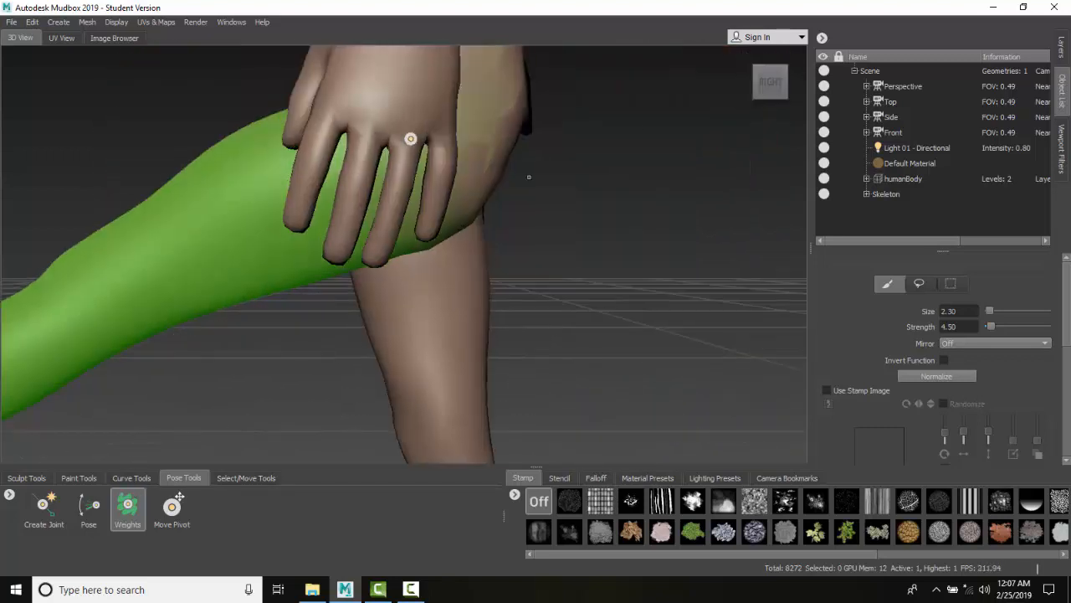
scroll(496, 179, down, 3)
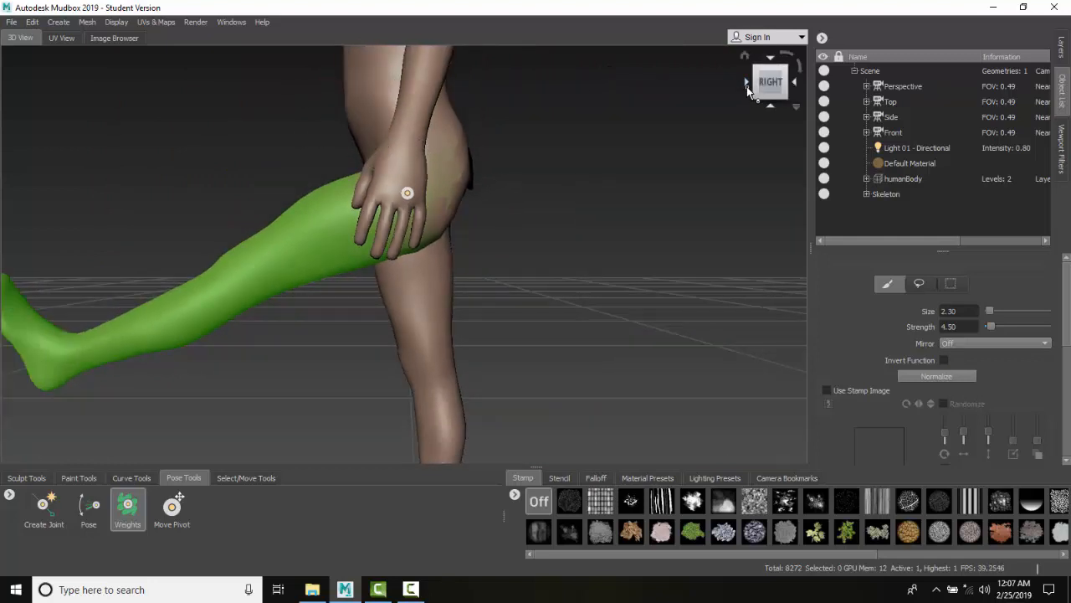
Step: Paint weights along the front of the groin above the raised leg
click(746, 86)
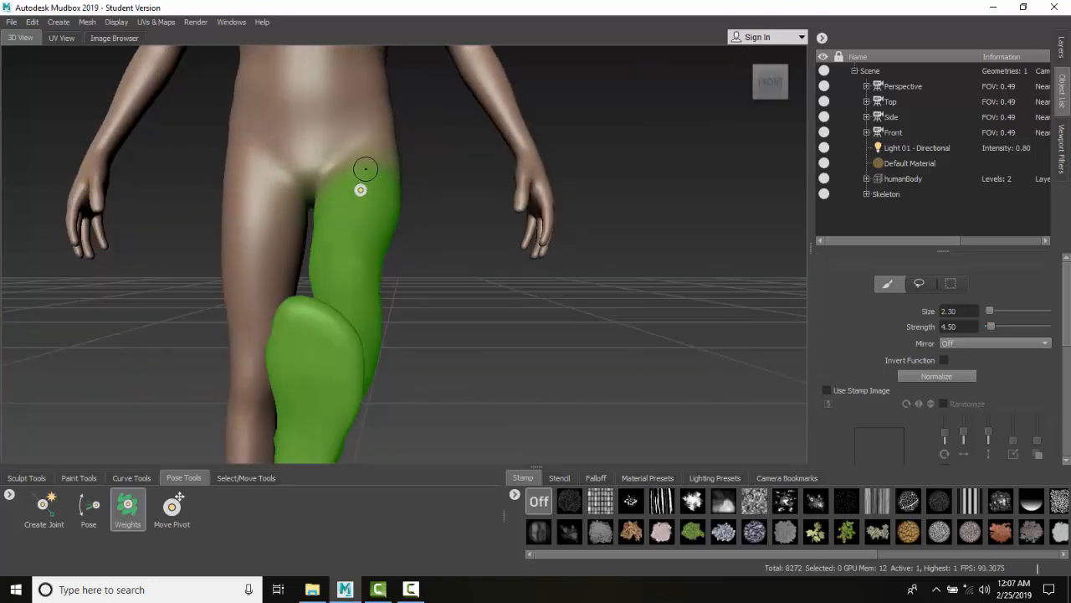
scroll(361, 168, up, 3)
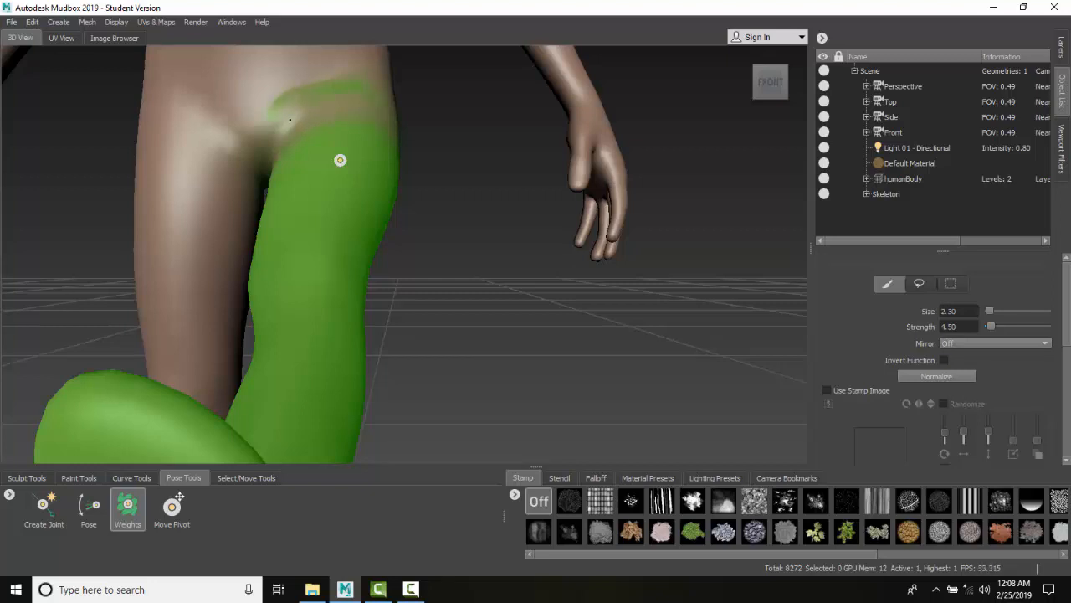
mouse_move(308, 75)
mouse_down()
mouse_move(275, 85)
mouse_move(280, 63)
mouse_move(270, 72)
mouse_up()
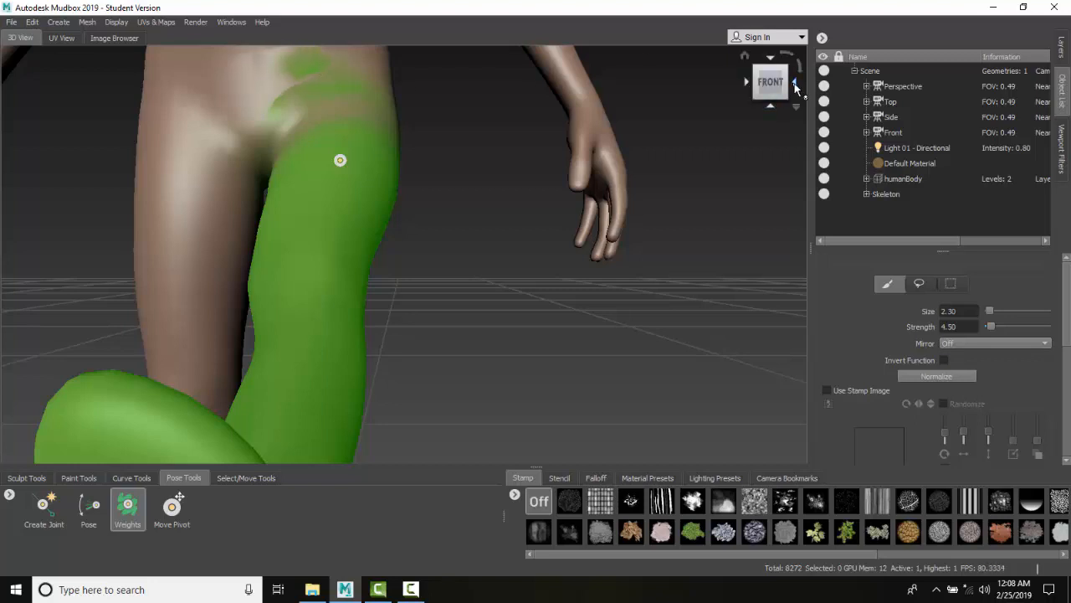
Step: Paint weights on the side of the hip beneath the hand
click(800, 88)
scroll(324, 105, up, 4)
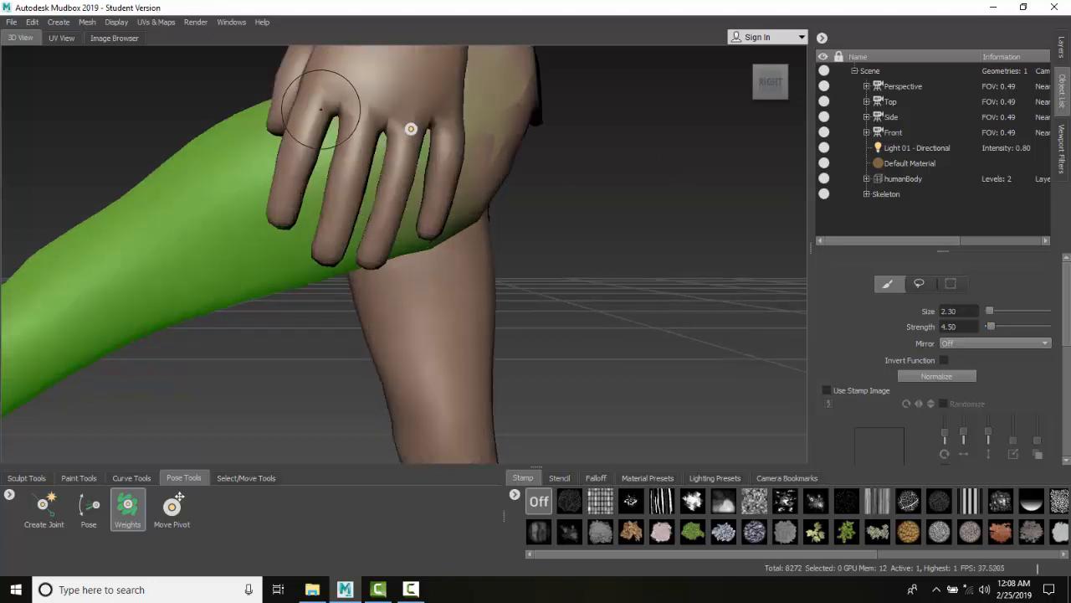
scroll(326, 115, down, 2)
scroll(327, 115, down, 2)
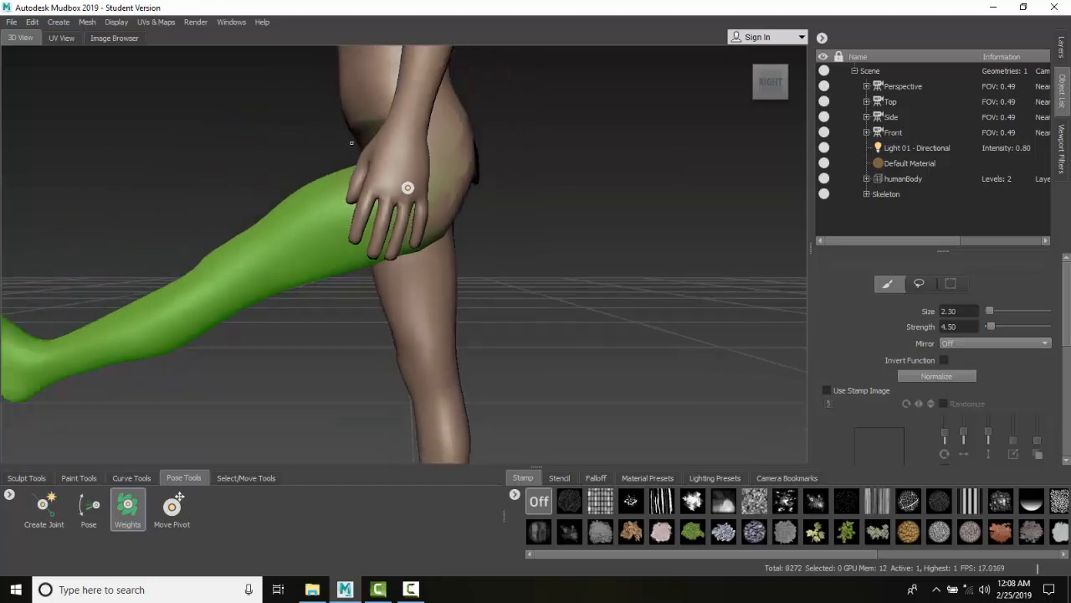
scroll(349, 114, up, 3)
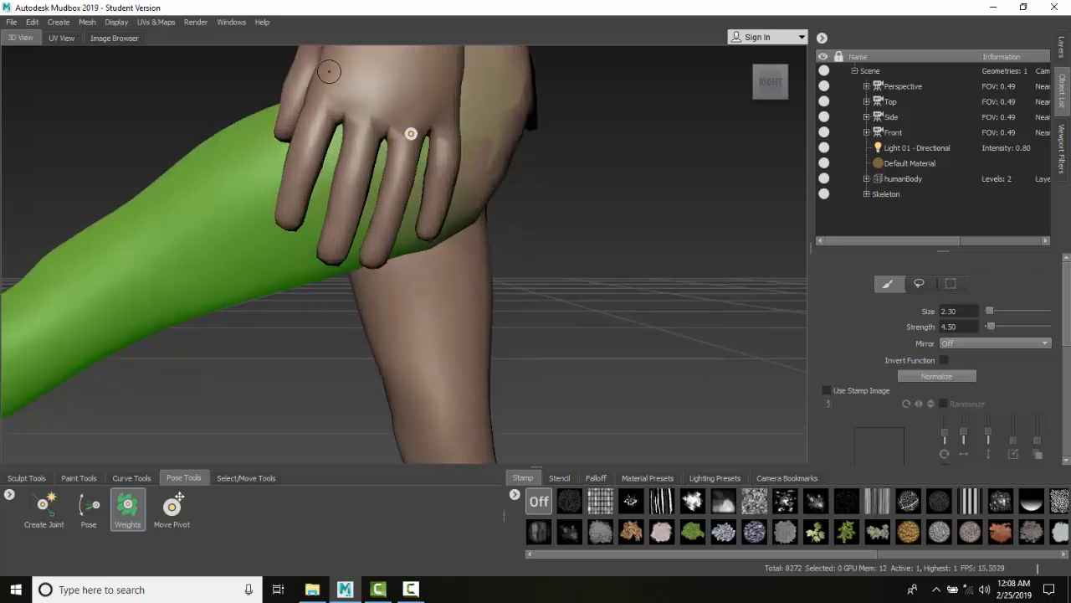
scroll(343, 92, down, 2)
alt+middle_drag(351, 105, 400, 139)
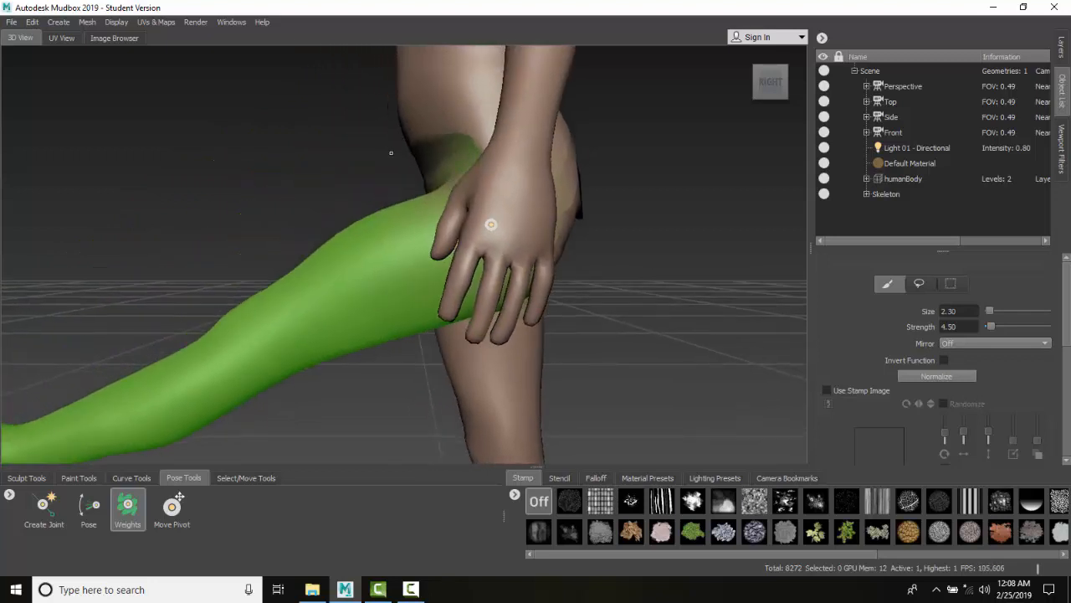
alt+drag(391, 153, 431, 162)
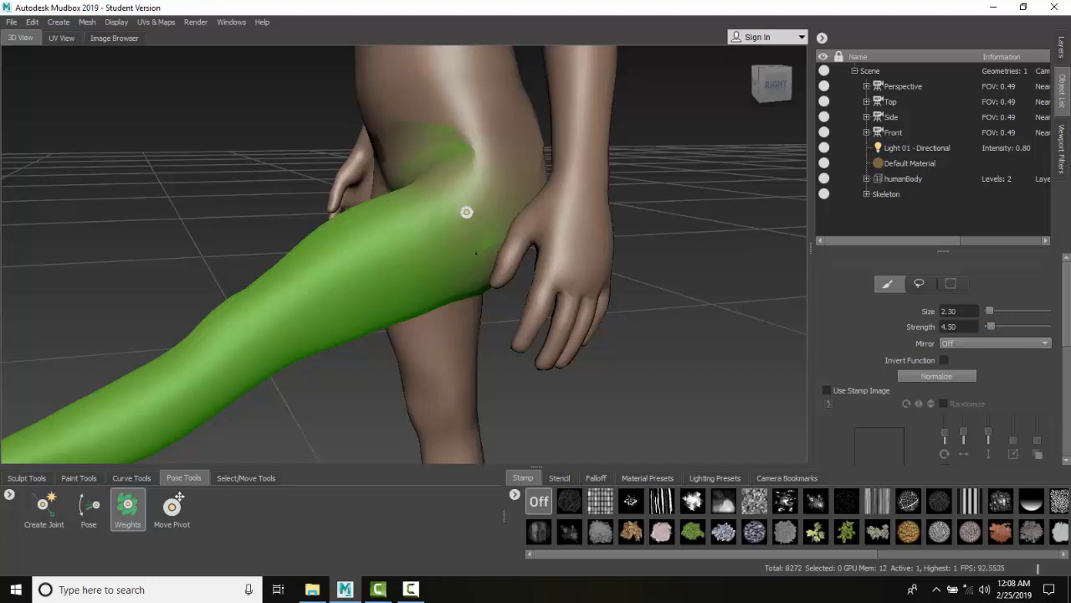
Step: Rotate the leg back and down with the Pose tool to test the hip deformation
click(101, 513)
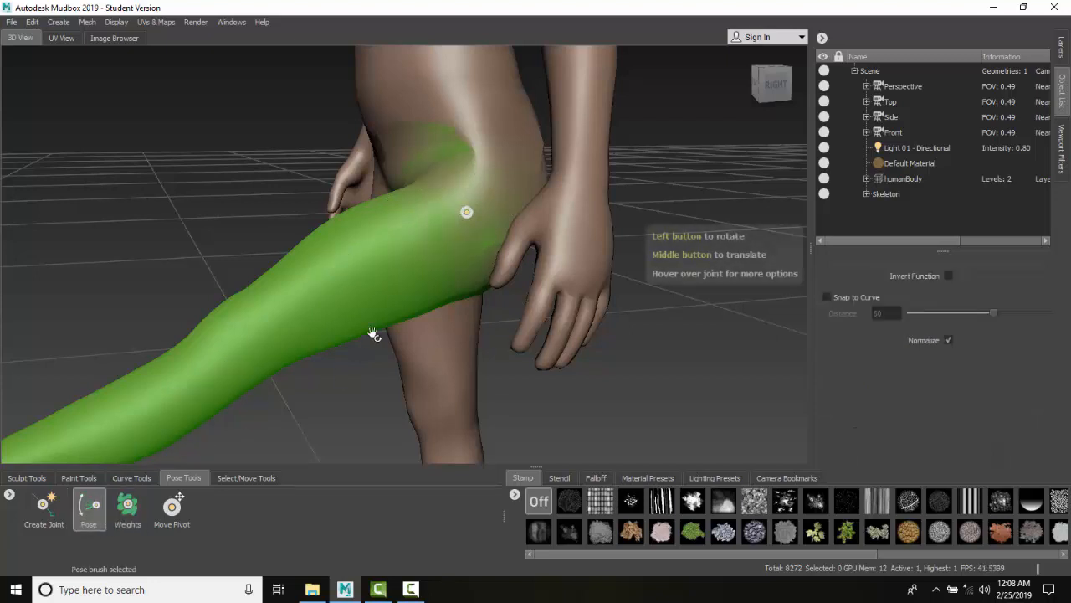
drag(421, 237, 502, 282)
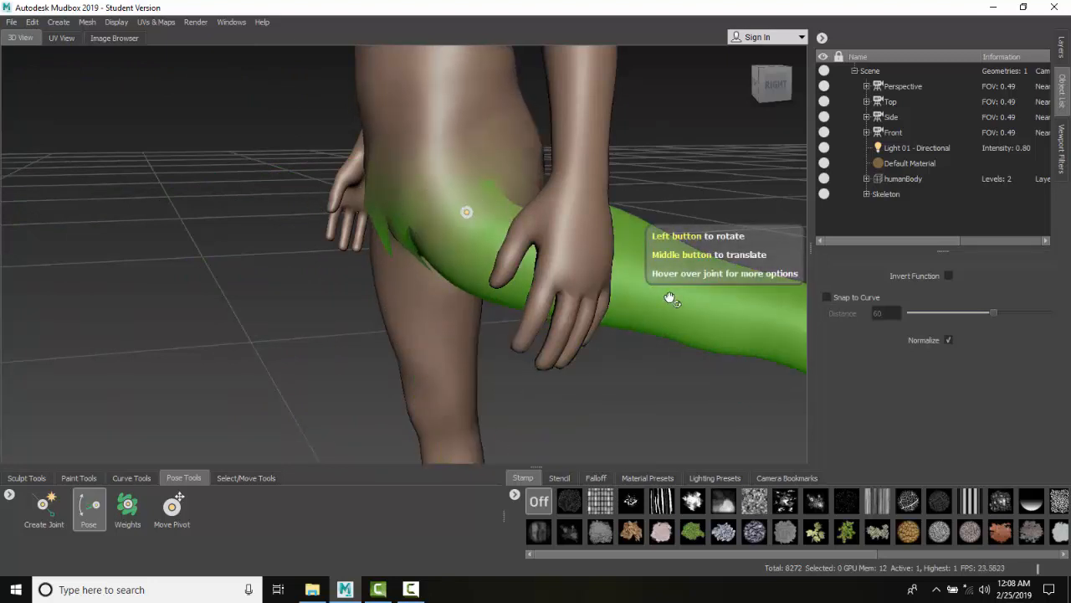
drag(669, 299, 371, 307)
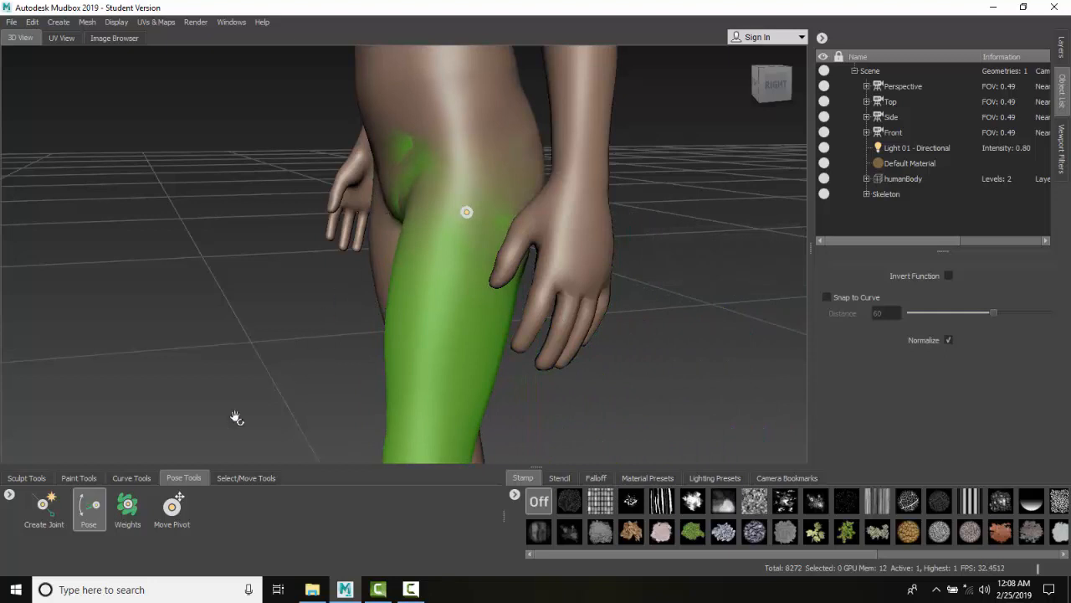
Step: Raise the leg forward again with the Pose tool
click(127, 507)
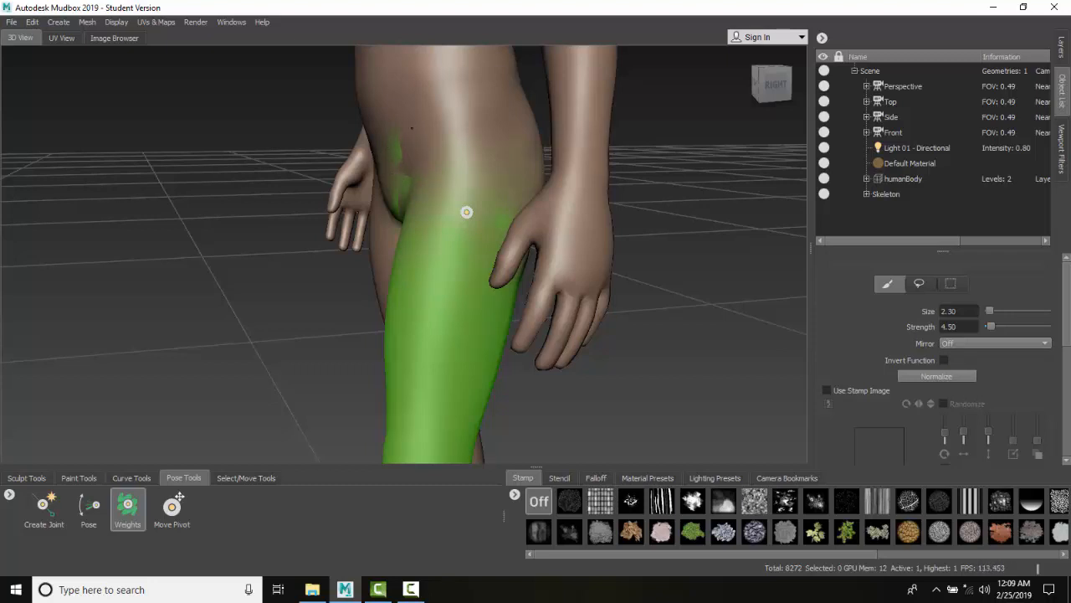
click(89, 506)
drag(436, 389, 544, 222)
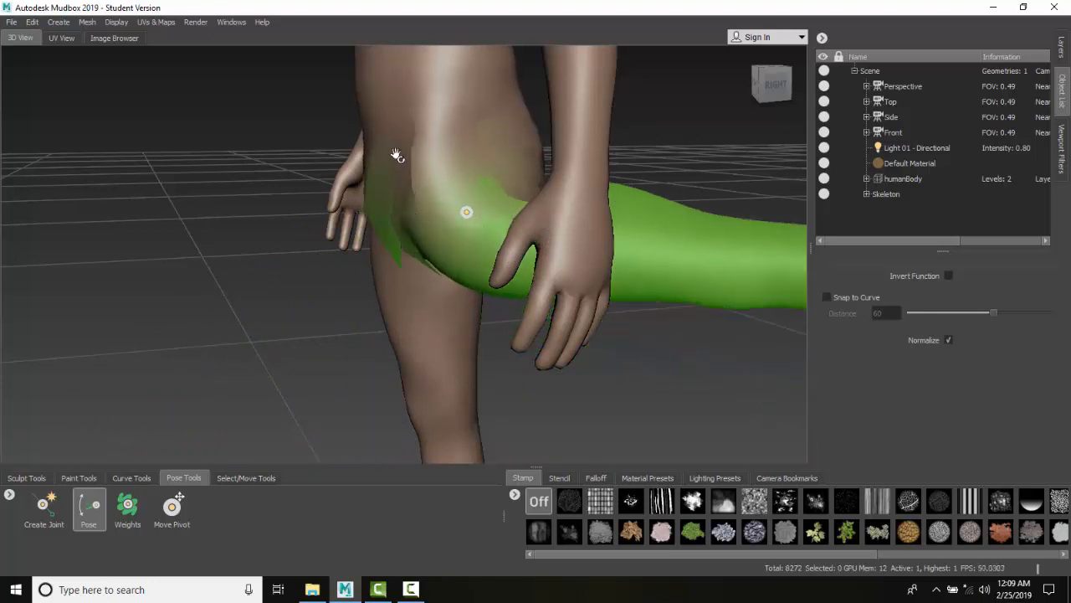
Step: Paint weights along the back and front edges of the hip with the Weights brush
click(134, 508)
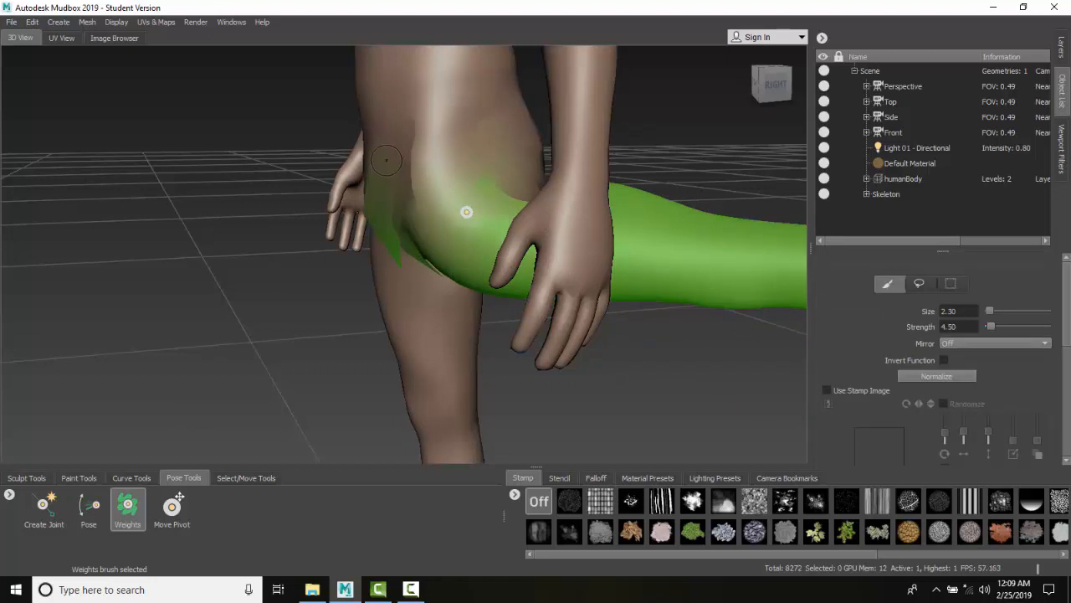
drag(375, 207, 378, 206)
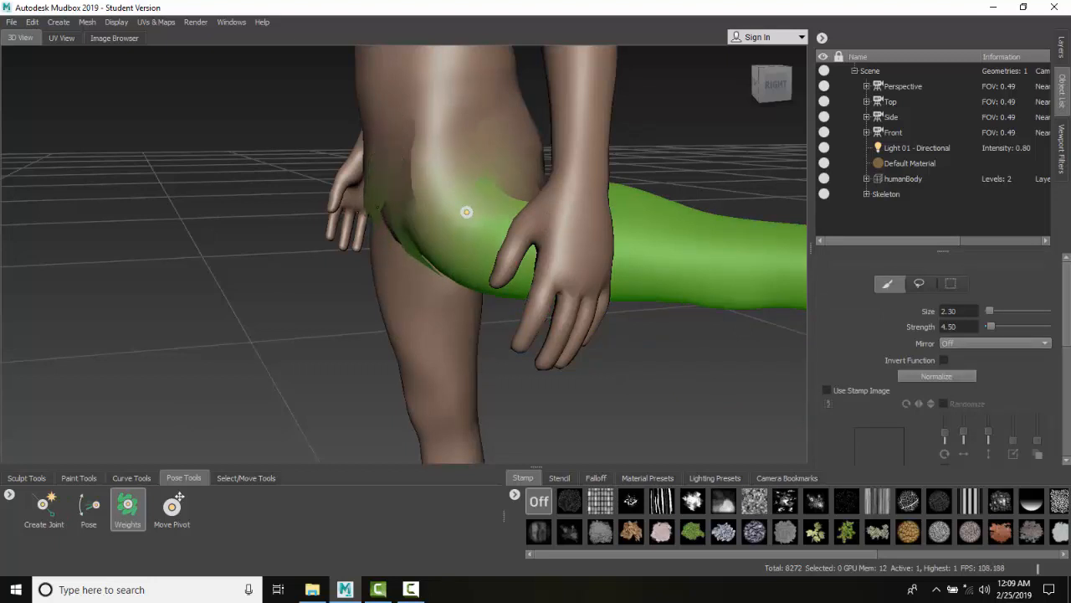
drag(388, 165, 392, 219)
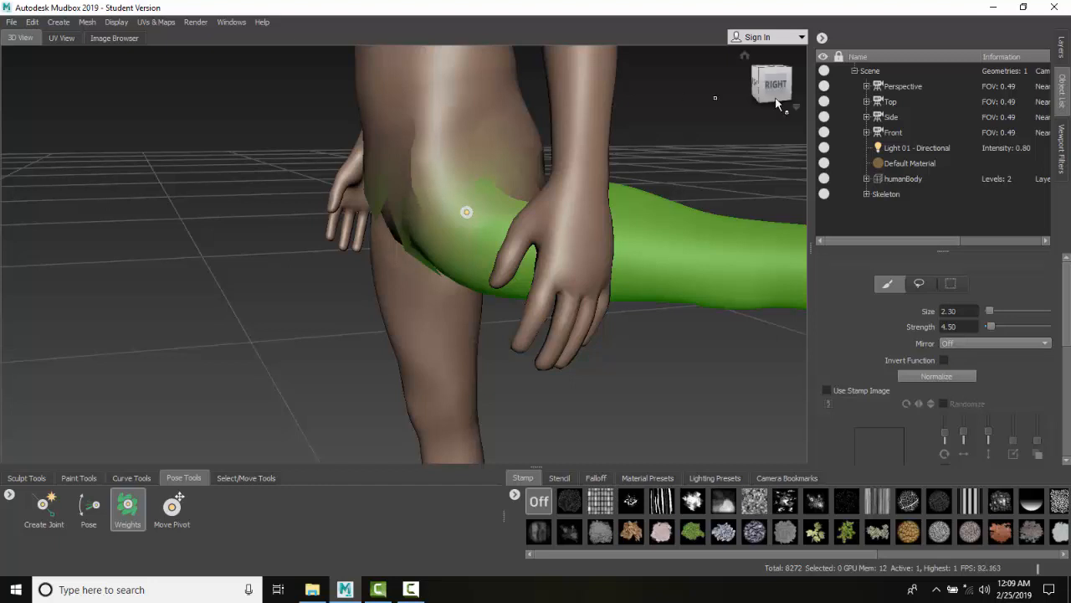
click(755, 82)
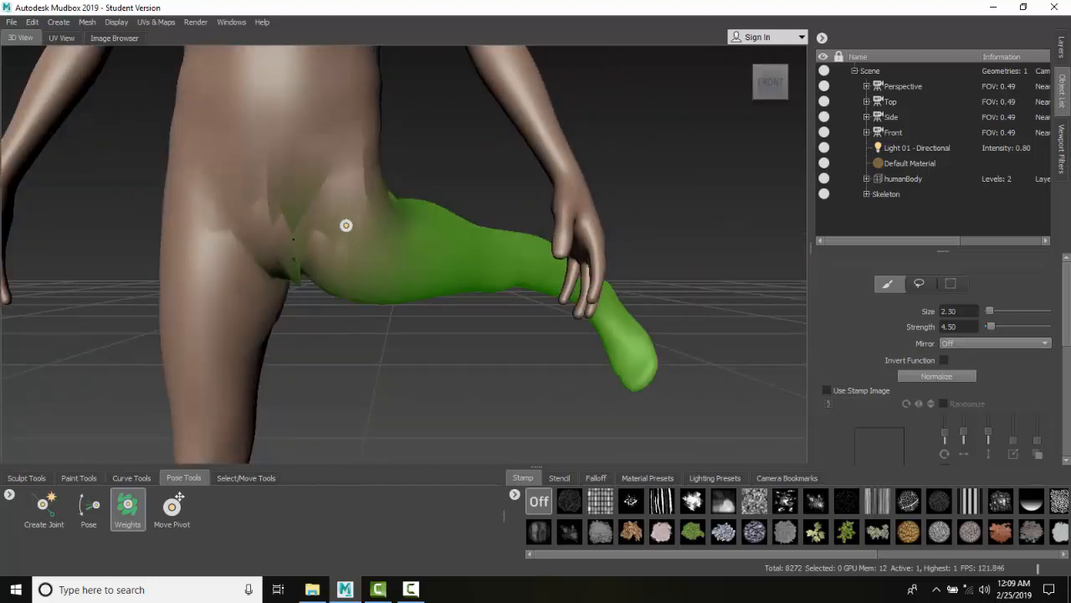
drag(346, 225, 346, 225)
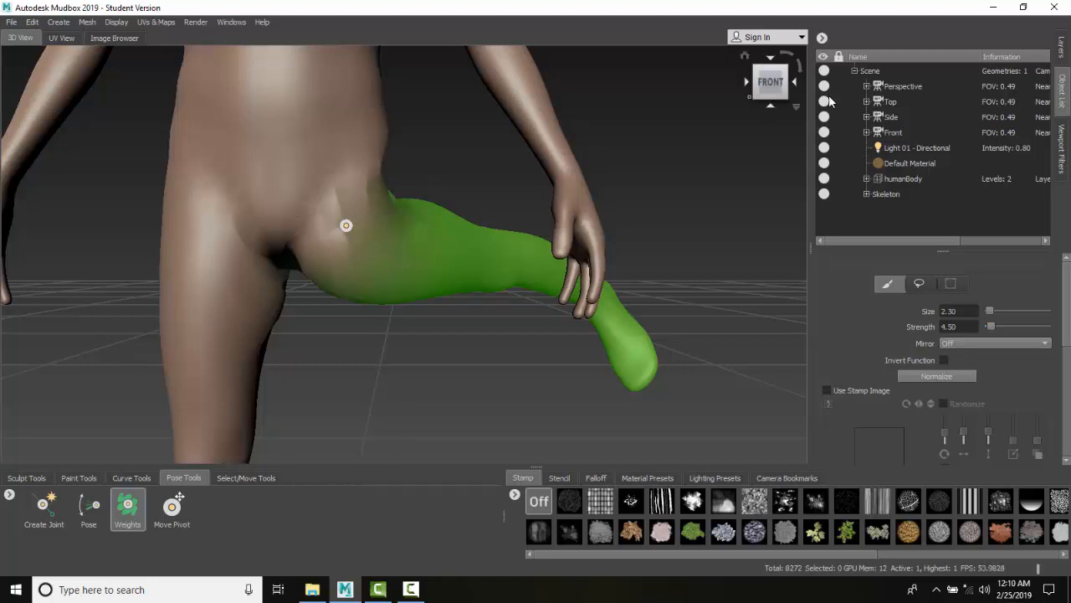
Step: Lower the leg with the Pose tool to check the deformation from the right side
click(796, 84)
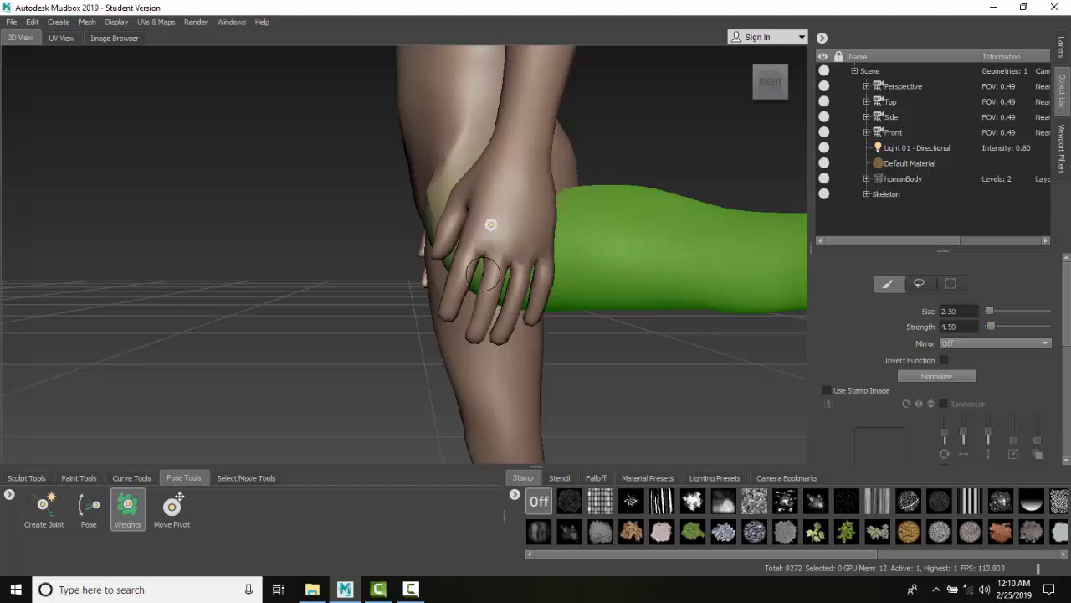
scroll(545, 246, down, 3)
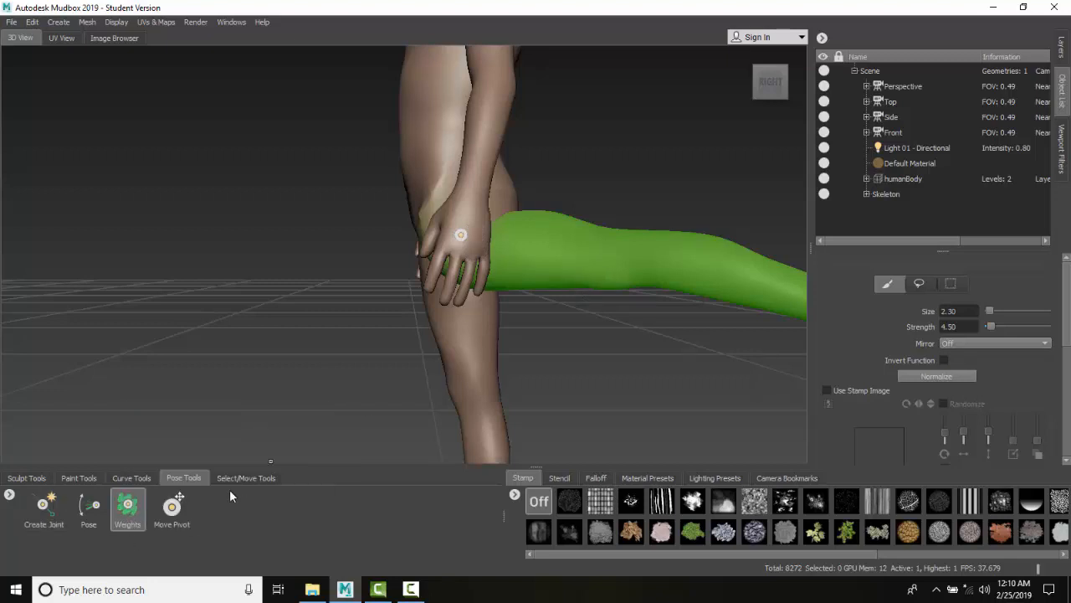
click(91, 507)
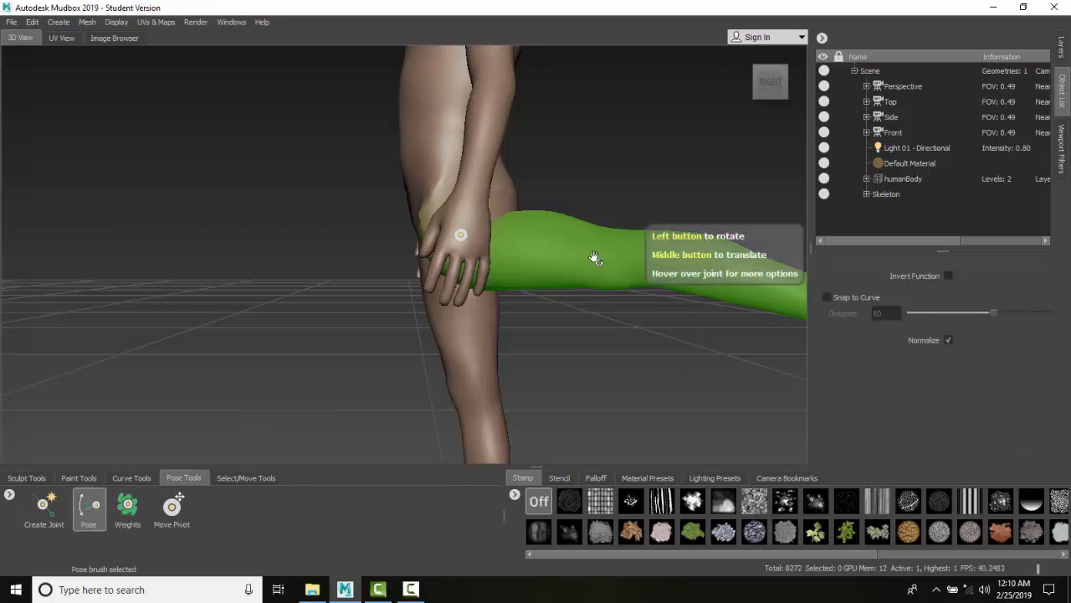
drag(594, 258, 349, 249)
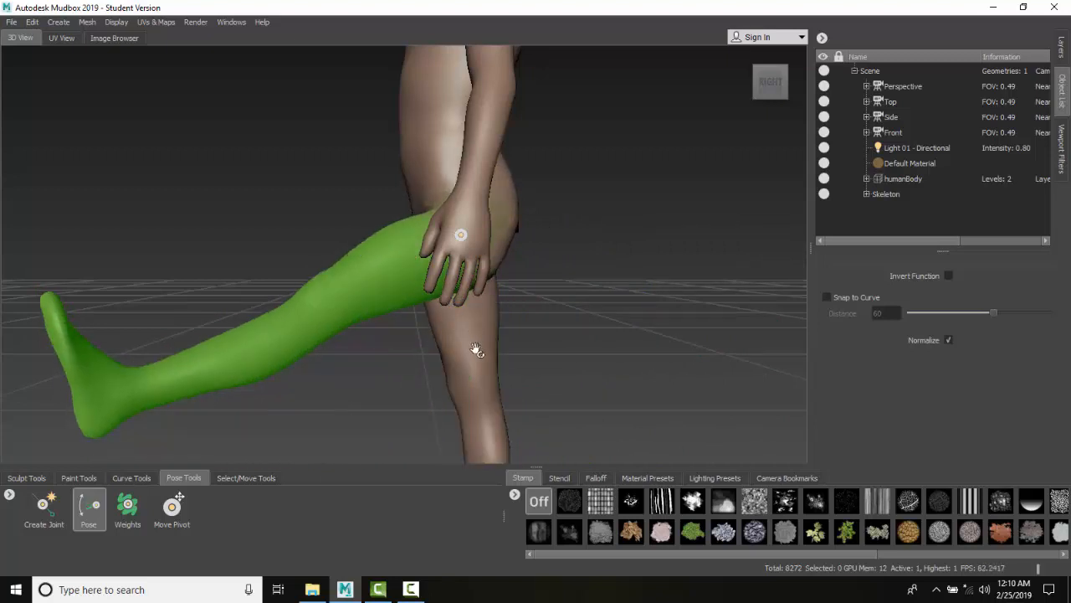